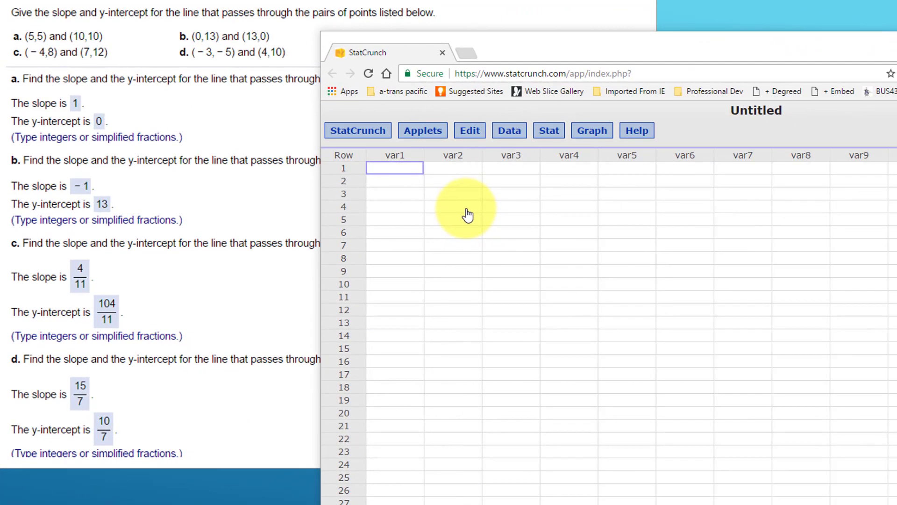
Step: Rename the first two columns from var1 and var2 to x and y
{"action": "left_click", "coordinate": [417, 155]}
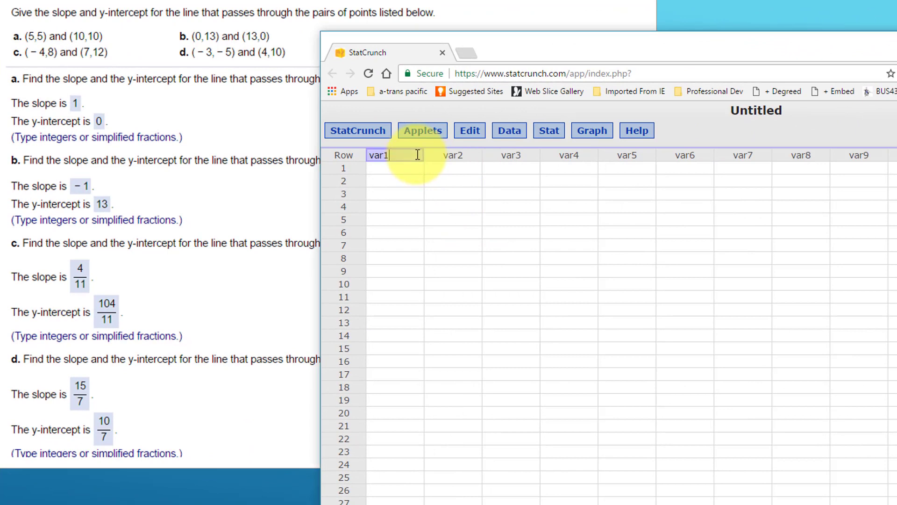
{"action": "key", "text": "BackSpace"}
{"action": "key", "text": "BackSpace"}
{"action": "key", "text": "BackSpace"}
{"action": "key", "text": "BackSpace"}
{"action": "type", "text": "x"}
{"action": "left_click", "coordinate": [474, 154]}
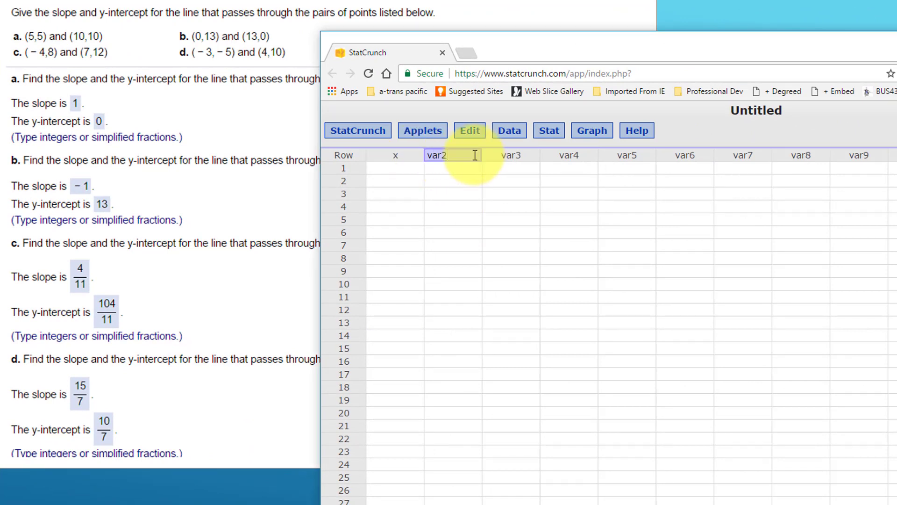
{"action": "key", "text": "BackSpace"}
{"action": "key", "text": "BackSpace"}
{"action": "key", "text": "BackSpace"}
{"action": "key", "text": "BackSpace"}
{"action": "type", "text": "y"}
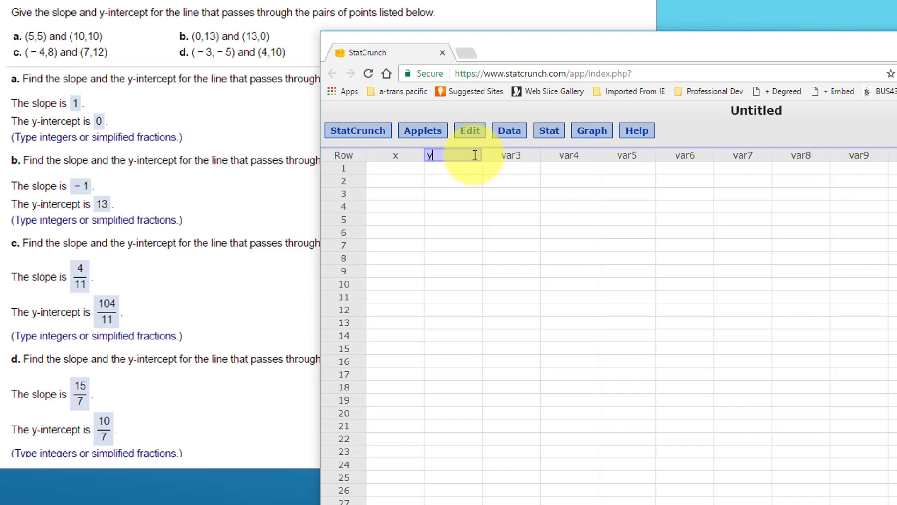
Step: Enter the point (5, 5) in row 1 and (10, 10) in row 2
{"action": "left_click", "coordinate": [397, 167]}
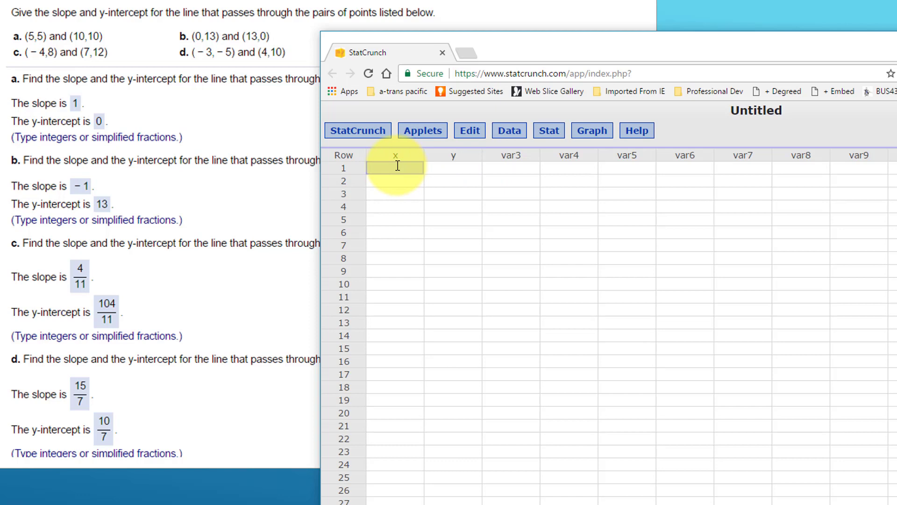
{"action": "type", "text": "5"}
{"action": "key", "text": "Tab"}
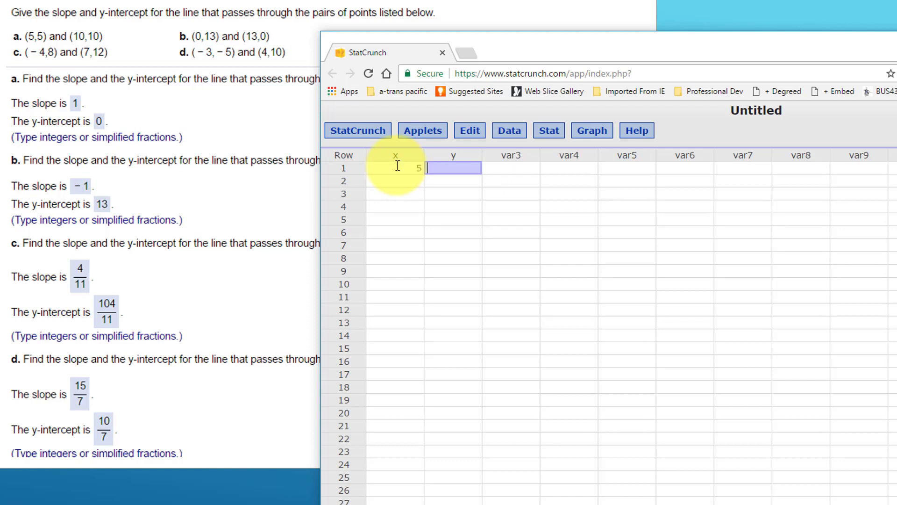
{"action": "type", "text": "5"}
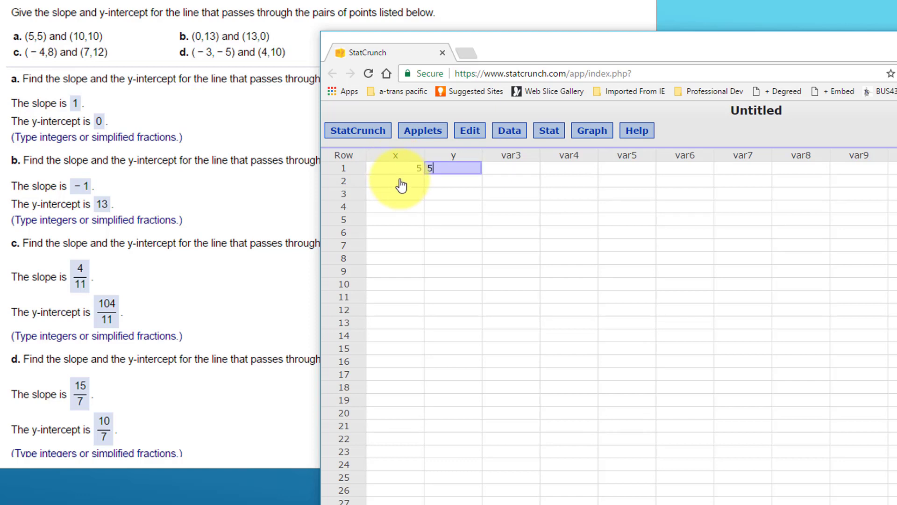
{"action": "left_click", "coordinate": [400, 180]}
{"action": "type", "text": "10"}
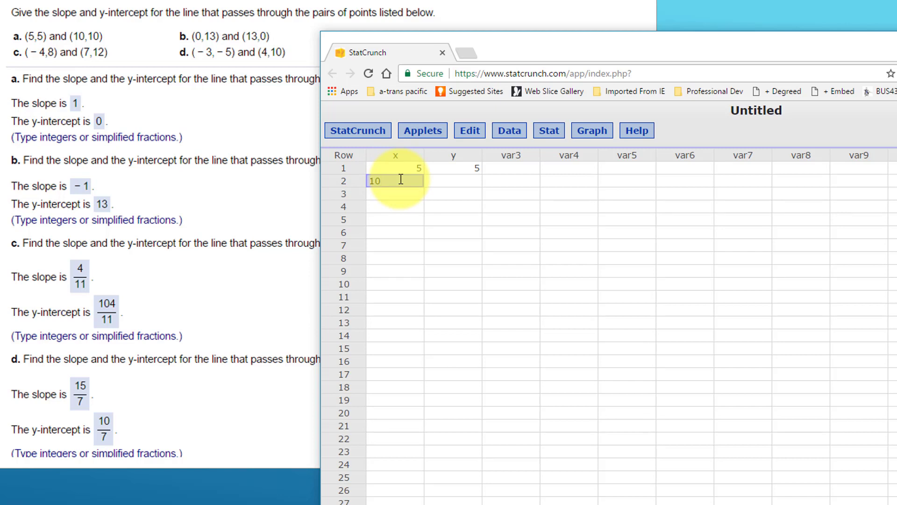
{"action": "key", "text": "Tab"}
{"action": "type", "text": "10"}
{"action": "left_click", "coordinate": [447, 207]}
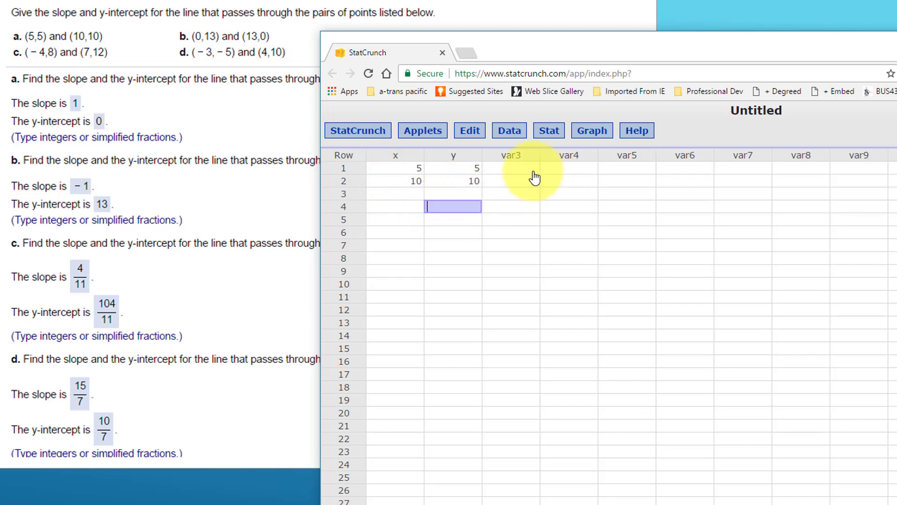
Step: Compute a scatter plot with X variable x, Y variable y and a polynomial overlay of order 1
{"action": "left_click", "coordinate": [591, 133]}
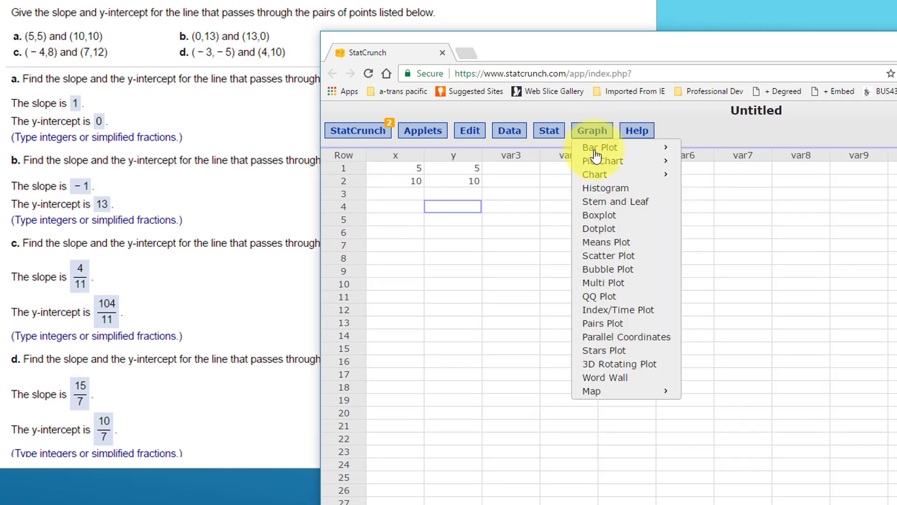
{"action": "left_click", "coordinate": [610, 256]}
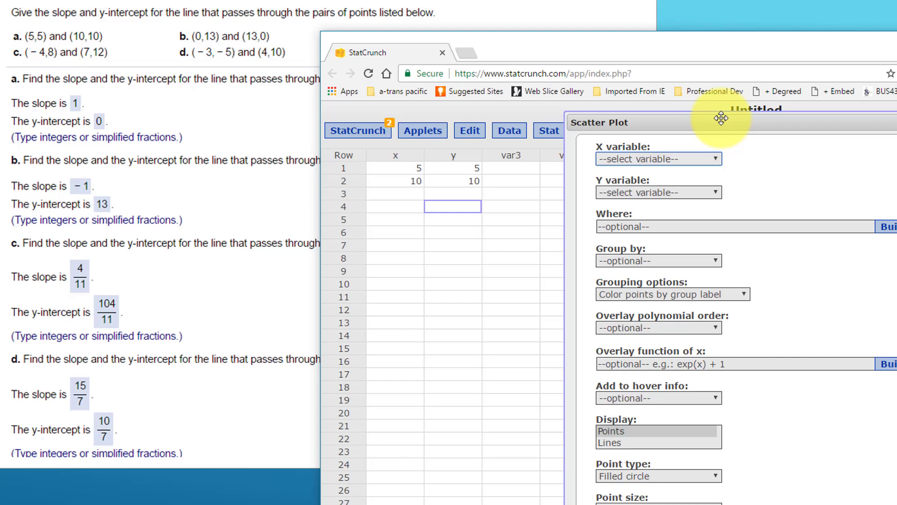
{"action": "left_click", "coordinate": [692, 164]}
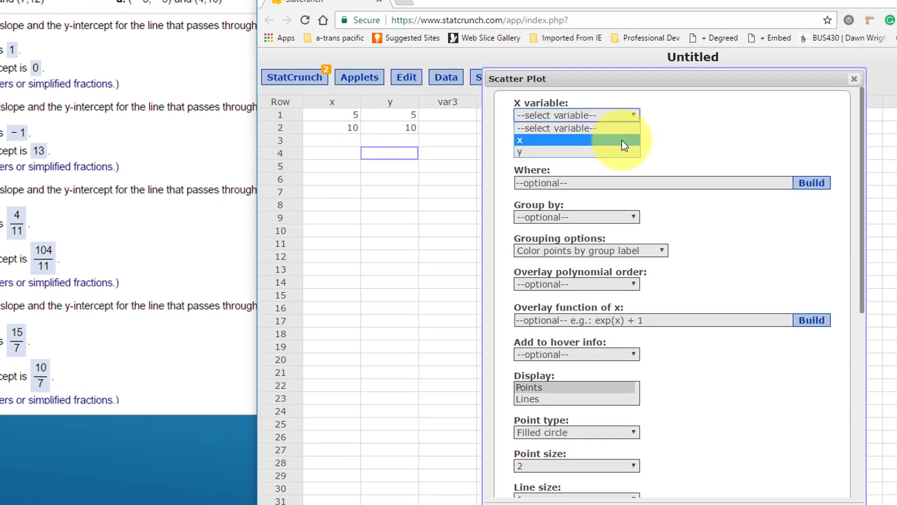
{"action": "left_click", "coordinate": [621, 139]}
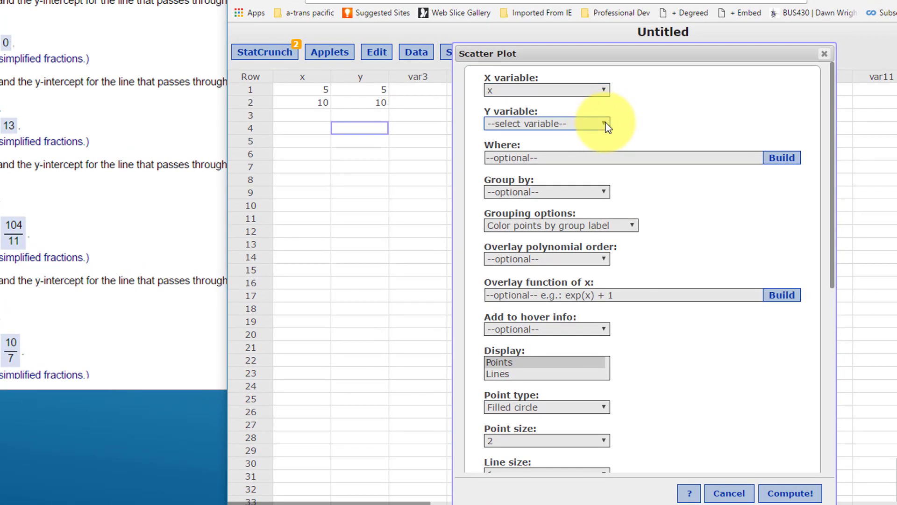
{"action": "left_click", "coordinate": [631, 150]}
{"action": "left_click", "coordinate": [592, 161]}
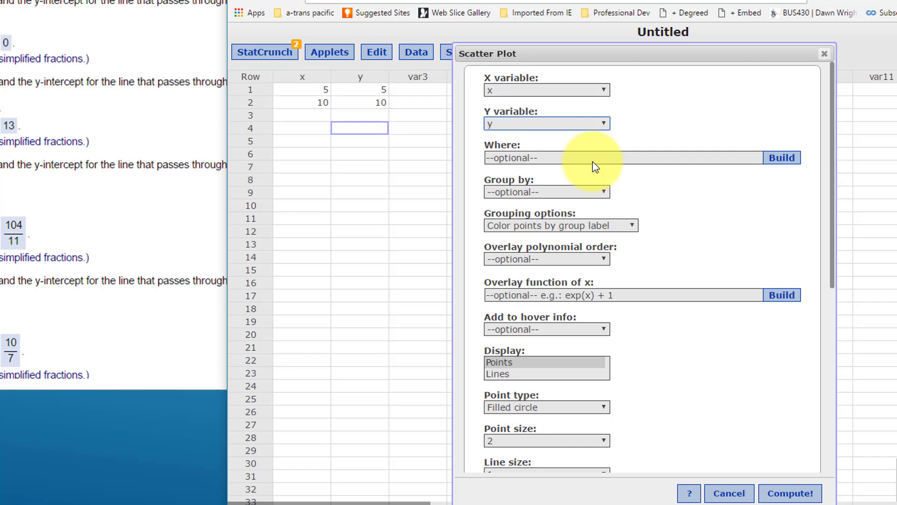
{"action": "left_click", "coordinate": [605, 259]}
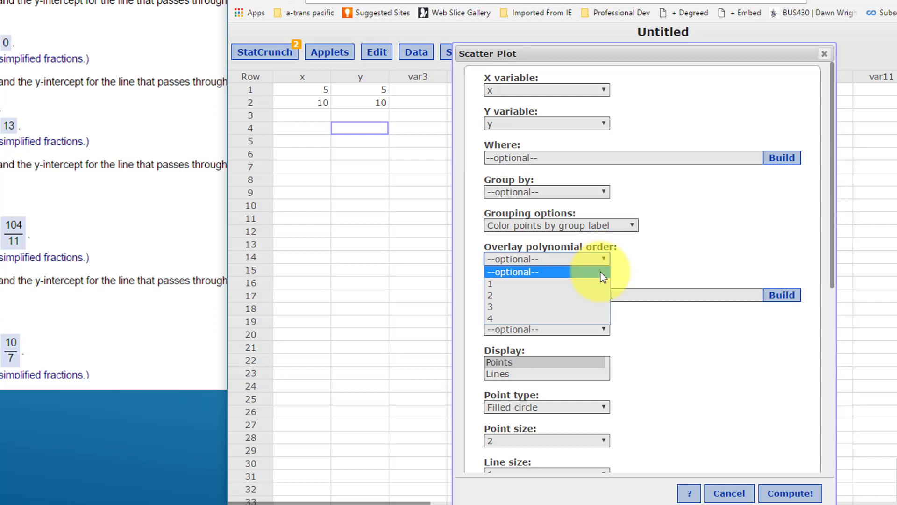
{"action": "left_click", "coordinate": [599, 283]}
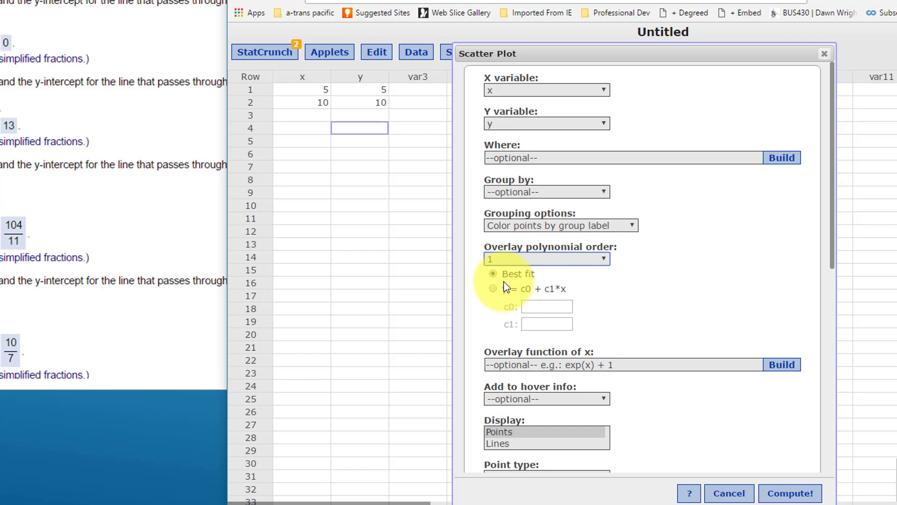
{"action": "left_click", "coordinate": [790, 493]}
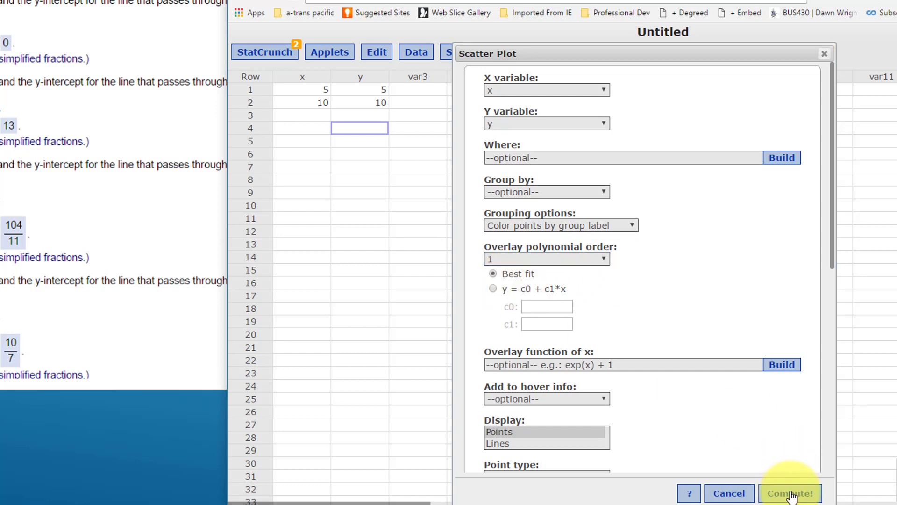
Step: Bring the whole graph into view and read the fitted line's equation, y = 0 + 1*x
{"action": "left_click_drag", "start_coordinate": [861, 136], "coordinate": [584, 93]}
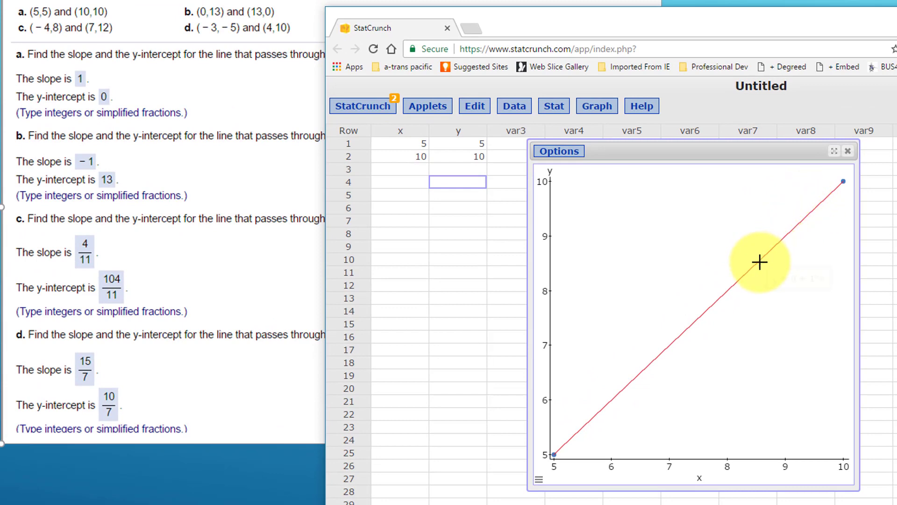
{"action": "mouse_move", "coordinate": [759, 261]}
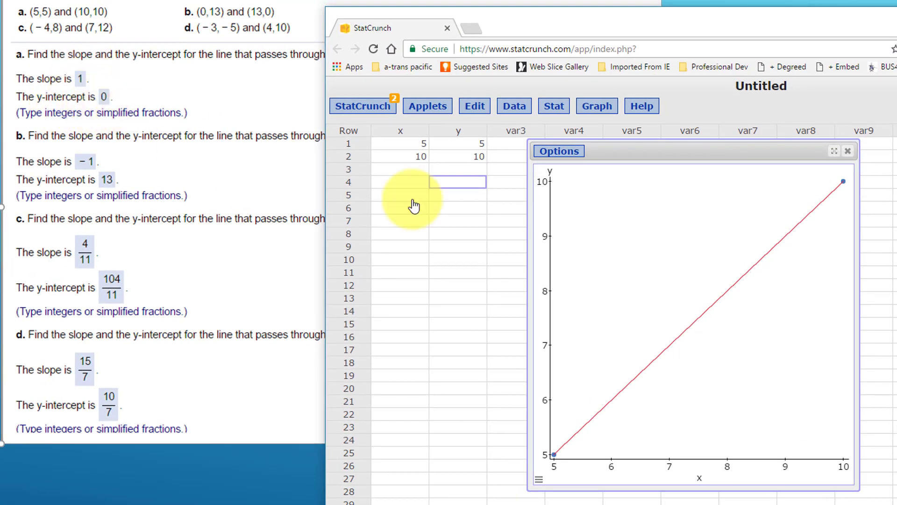
Step: Change row 1 to x = 0 and y = 13, removing a stray leading 5
{"action": "left_click", "coordinate": [425, 145]}
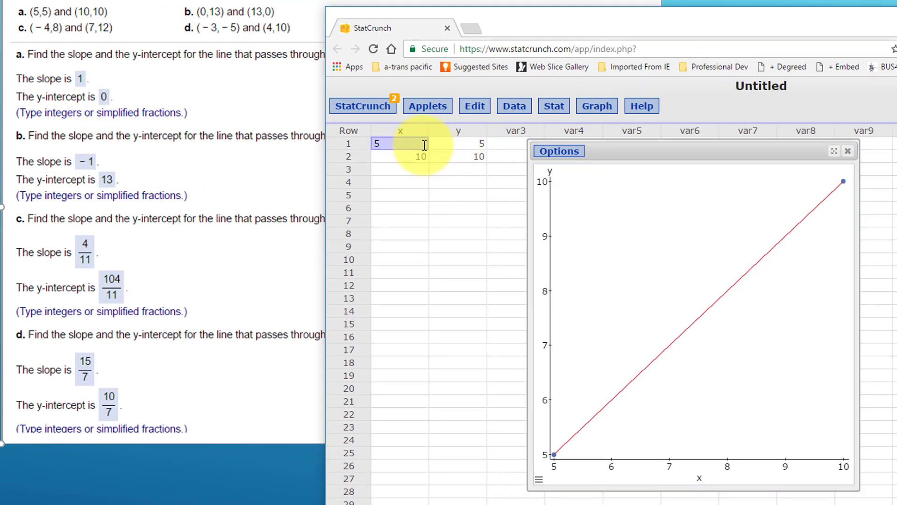
{"action": "key", "text": "BackSpace"}
{"action": "type", "text": "0"}
{"action": "key", "text": "Tab"}
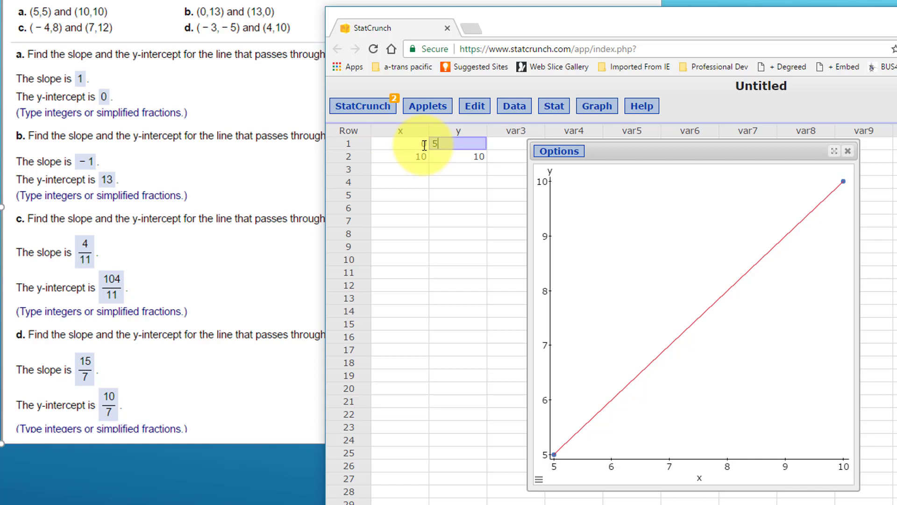
{"action": "type", "text": "13"}
{"action": "key", "text": "Left"}
{"action": "key", "text": "Left"}
{"action": "key", "text": "BackSpace"}
{"action": "key", "text": "Right"}
{"action": "key", "text": "Right"}
Step: Change row 2 to x = 13 and y = 0
{"action": "left_click", "coordinate": [416, 155]}
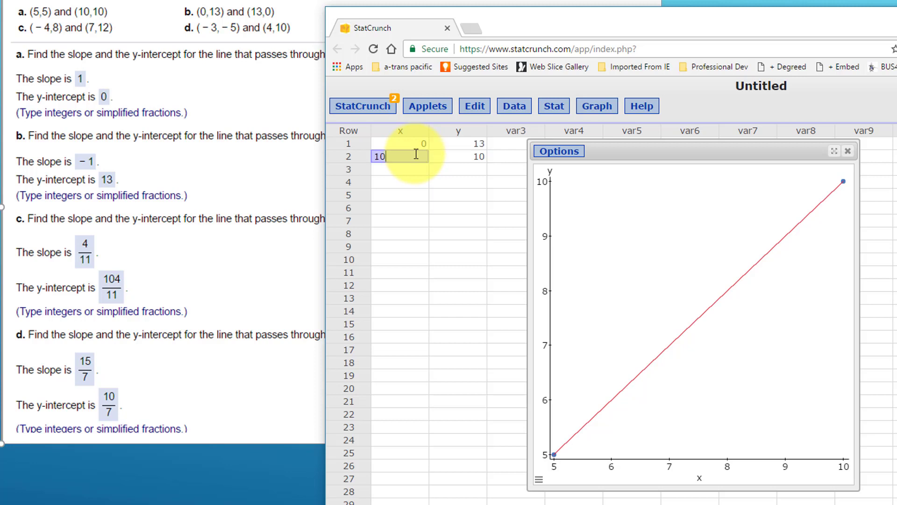
{"action": "key", "text": "BackSpace"}
{"action": "type", "text": "13"}
{"action": "left_click", "coordinate": [477, 156]}
{"action": "key", "text": "BackSpace"}
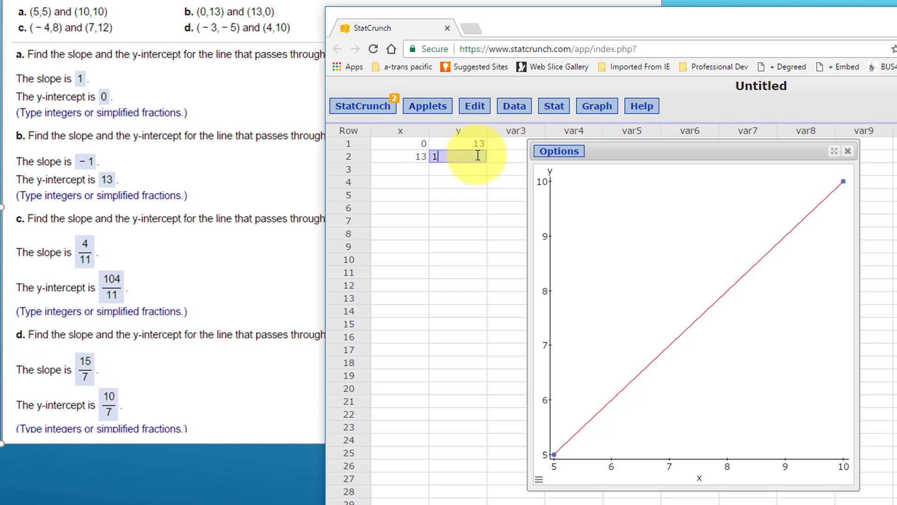
{"action": "type", "text": "0"}
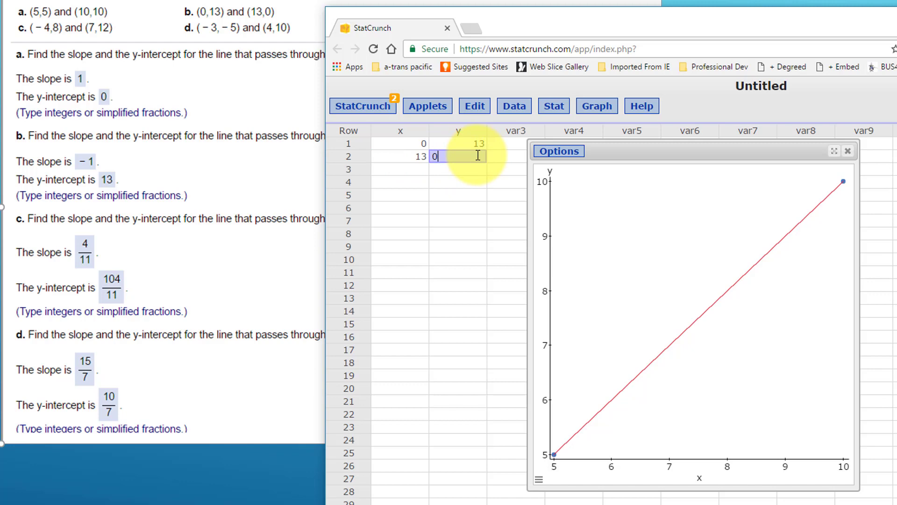
{"action": "left_click", "coordinate": [570, 156]}
Step: Recompute the scatter plot for (0,13) and (13,0) and read its fitted line, y = 13 - 1*x
{"action": "left_click", "coordinate": [558, 166]}
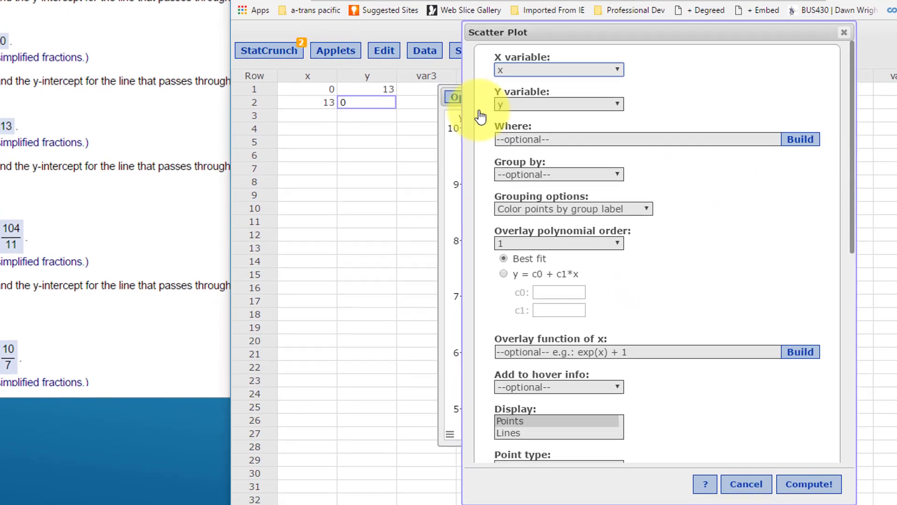
{"action": "left_click", "coordinate": [816, 484]}
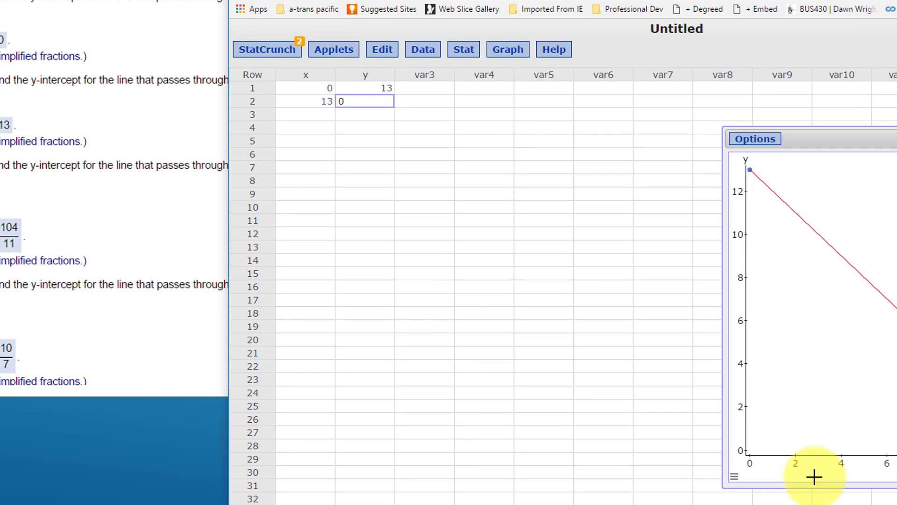
{"action": "left_click_drag", "start_coordinate": [708, 113], "coordinate": [559, 94]}
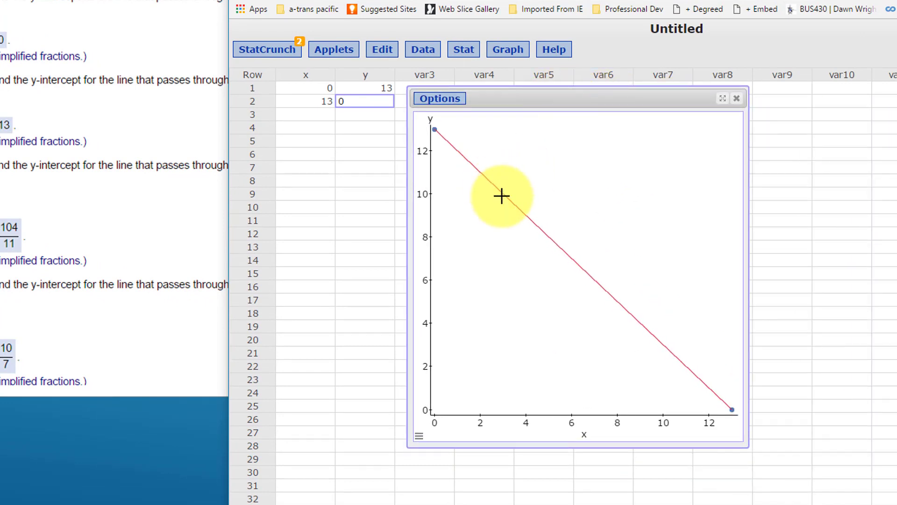
{"action": "mouse_move", "coordinate": [503, 195]}
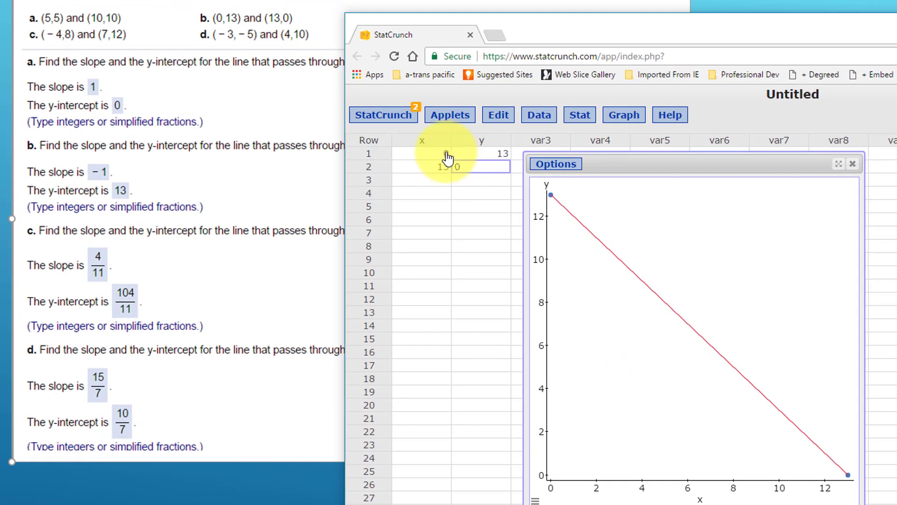
Step: Replace row 1's values with x = -4 and y = 8
{"action": "left_click", "coordinate": [447, 153]}
{"action": "key", "text": "BackSpace"}
{"action": "type", "text": "-4"}
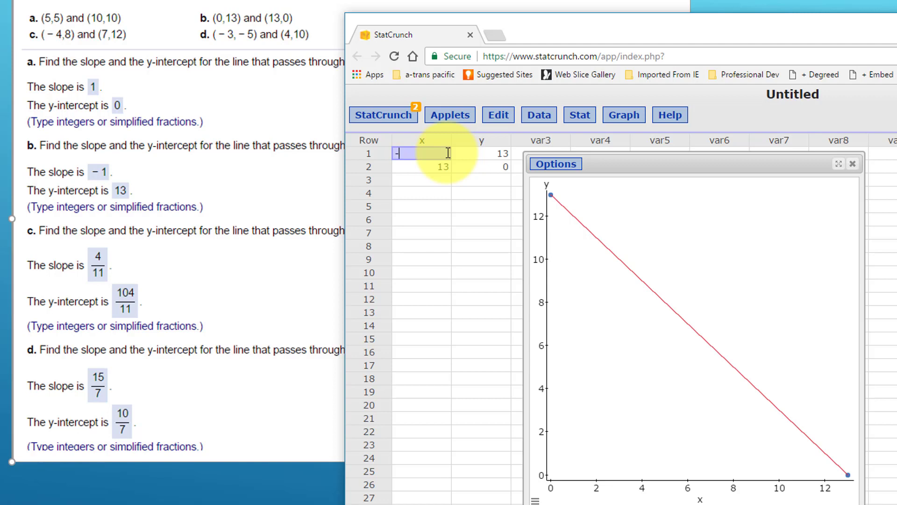
{"action": "left_click", "coordinate": [499, 150]}
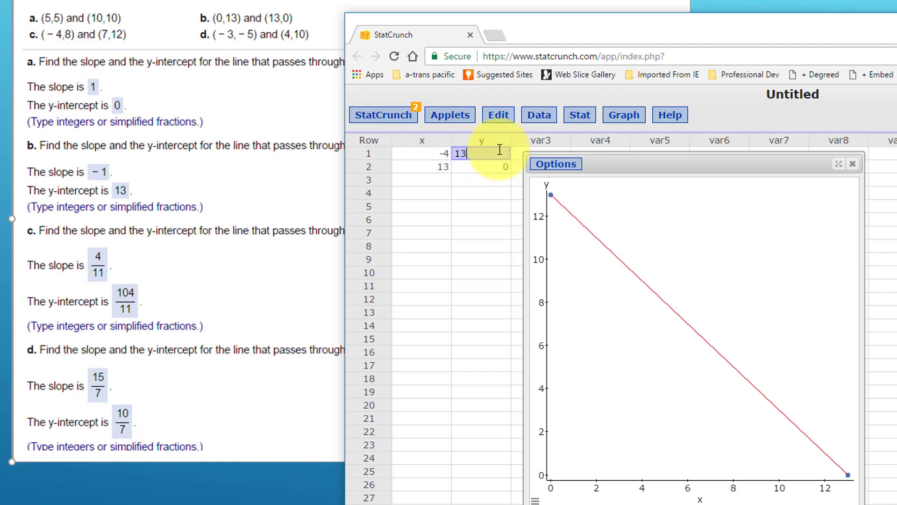
{"action": "key", "text": "BackSpace"}
{"action": "key", "text": "BackSpace"}
{"action": "type", "text": "8"}
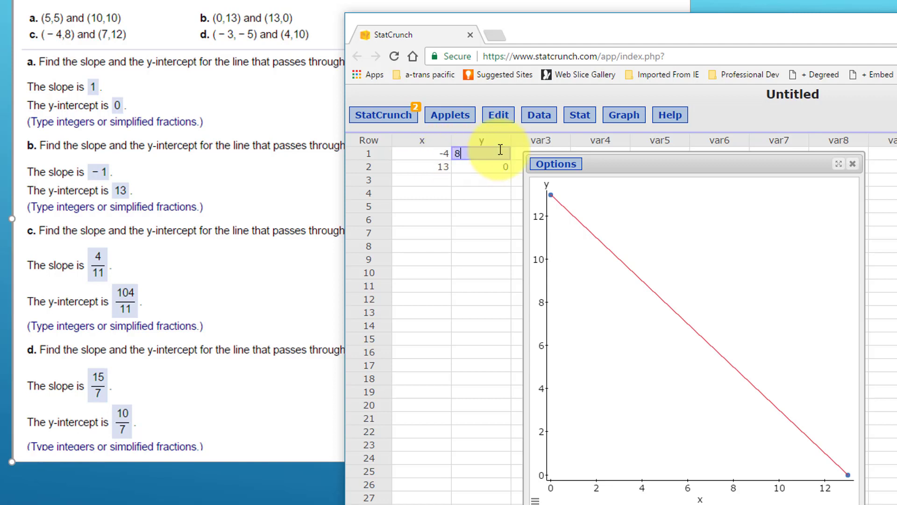
Step: Replace row 2's values with x = 7 and y = 12
{"action": "left_click", "coordinate": [447, 166]}
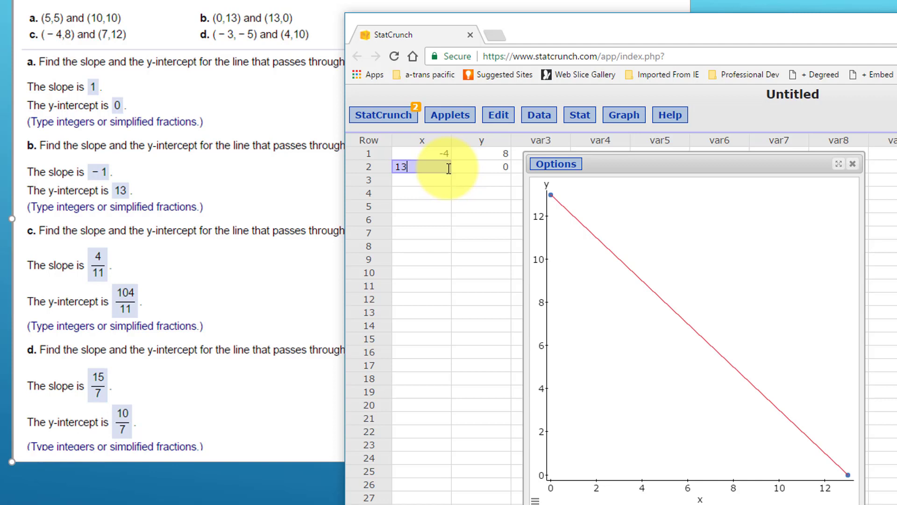
{"action": "key", "text": "BackSpace"}
{"action": "key", "text": "BackSpace"}
{"action": "type", "text": "7"}
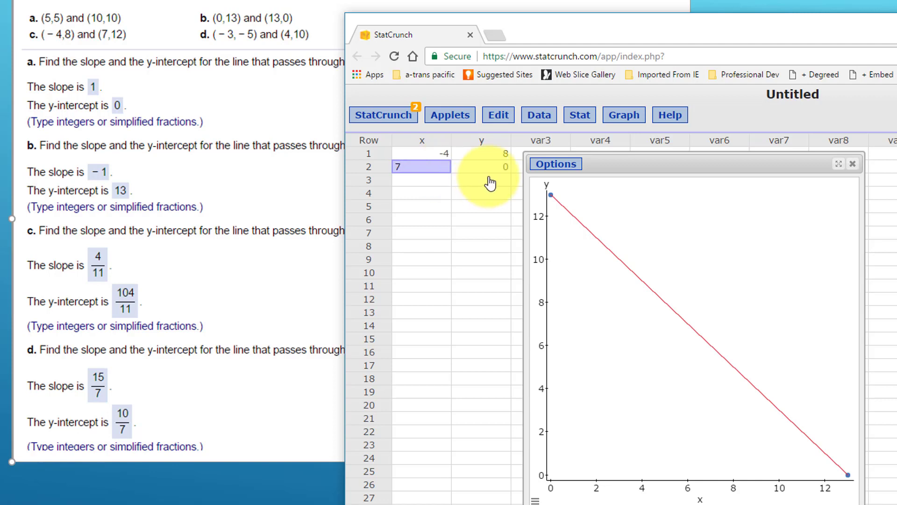
{"action": "left_click", "coordinate": [504, 167]}
{"action": "key", "text": "BackSpace"}
{"action": "type", "text": "12"}
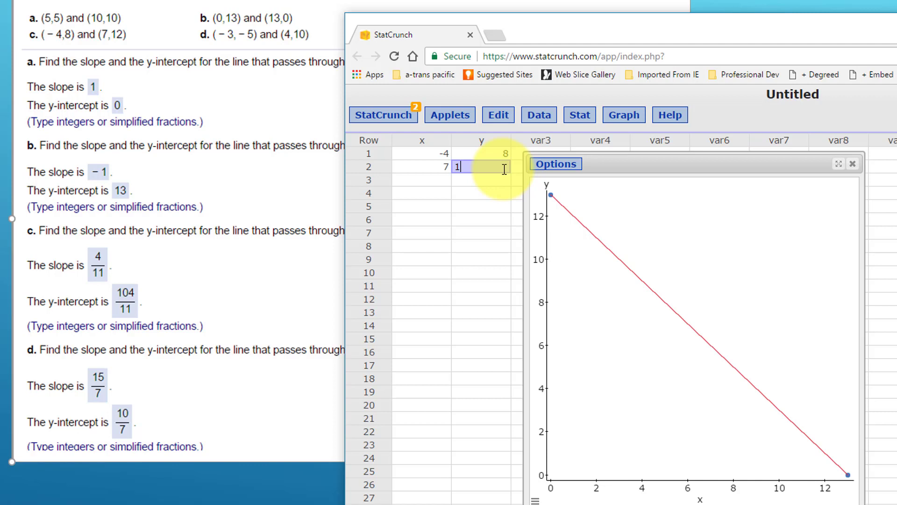
{"action": "left_click", "coordinate": [546, 171]}
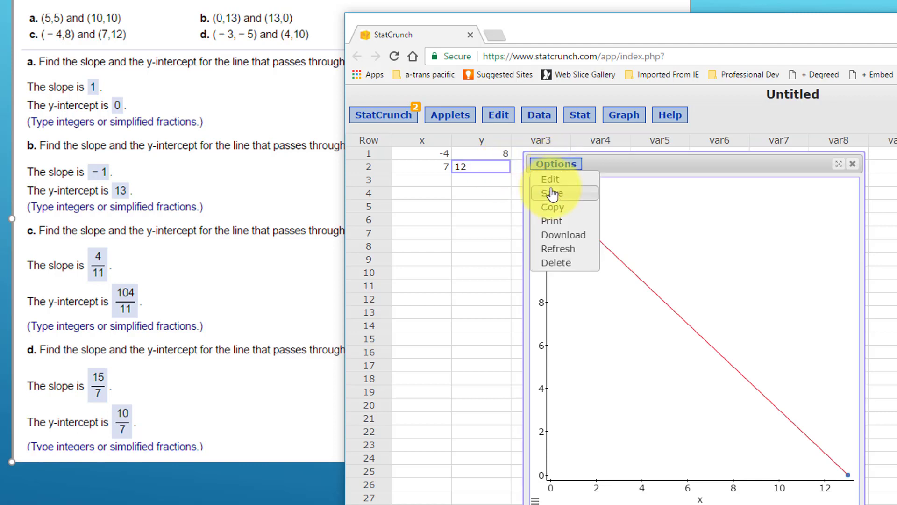
Step: Recompute the plot and read the fitted line y = 9.4545455 + 0.36363636*x
{"action": "left_click", "coordinate": [557, 180]}
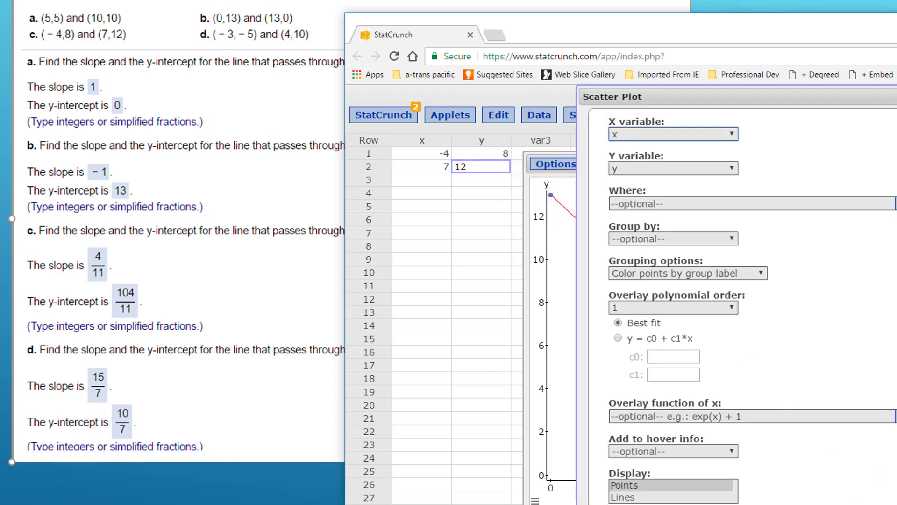
{"action": "left_click", "coordinate": [894, 443]}
{"action": "left_click_drag", "start_coordinate": [893, 204], "coordinate": [667, 162]}
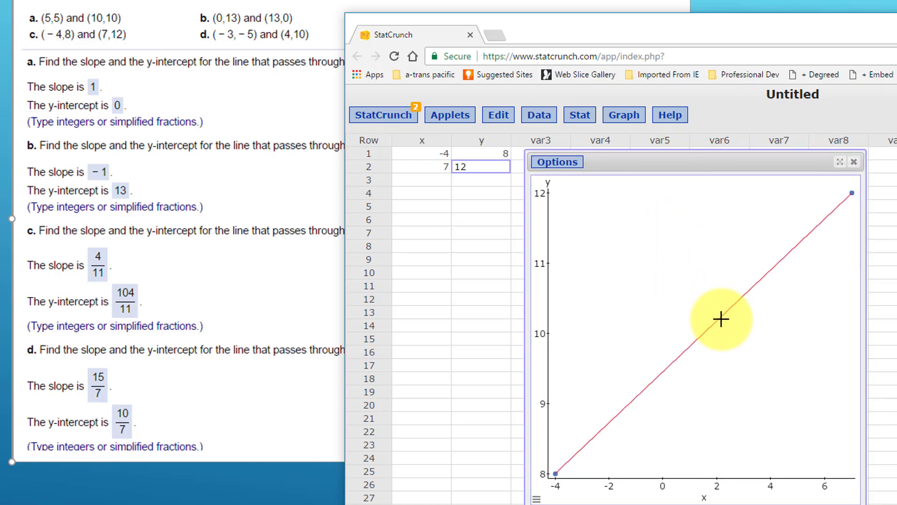
{"action": "mouse_move", "coordinate": [721, 319]}
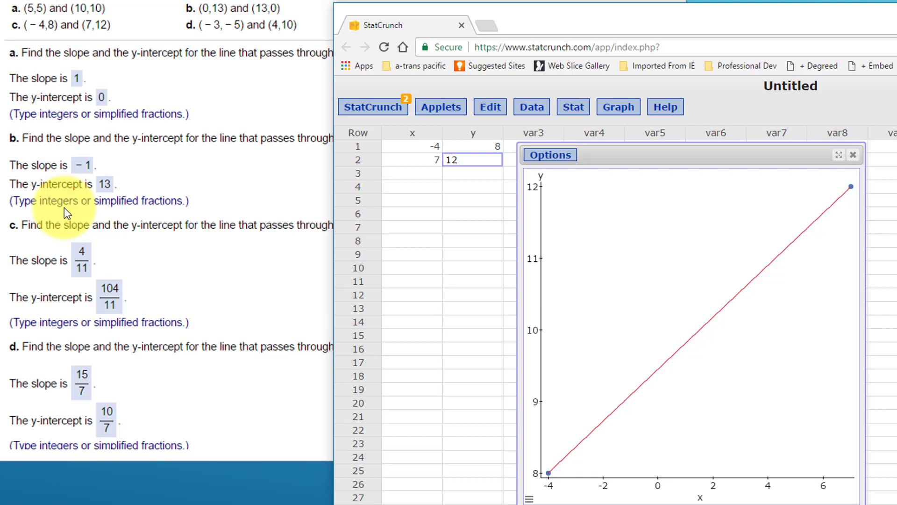
{"action": "mouse_move", "coordinate": [661, 365]}
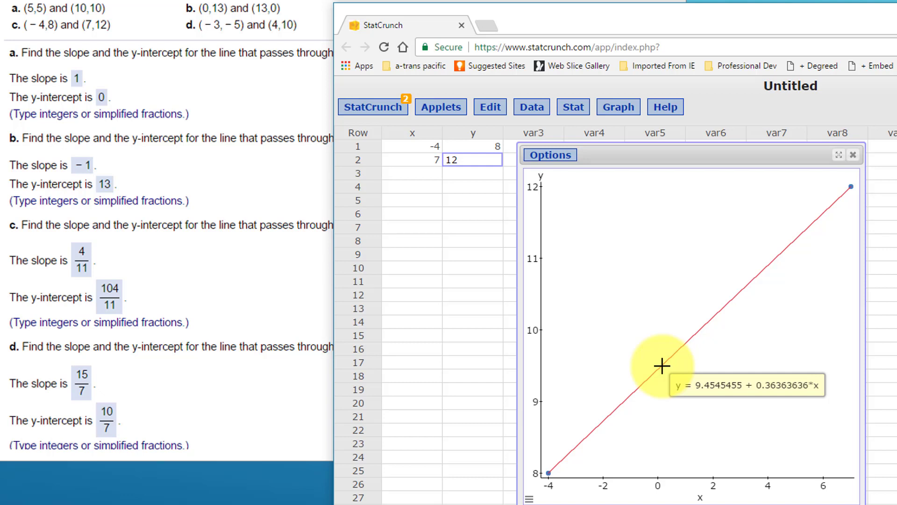
Step: Enter x = -3, y = -5 in row 1 and x = 4, y = 10 in row 2
{"action": "left_click", "coordinate": [439, 148]}
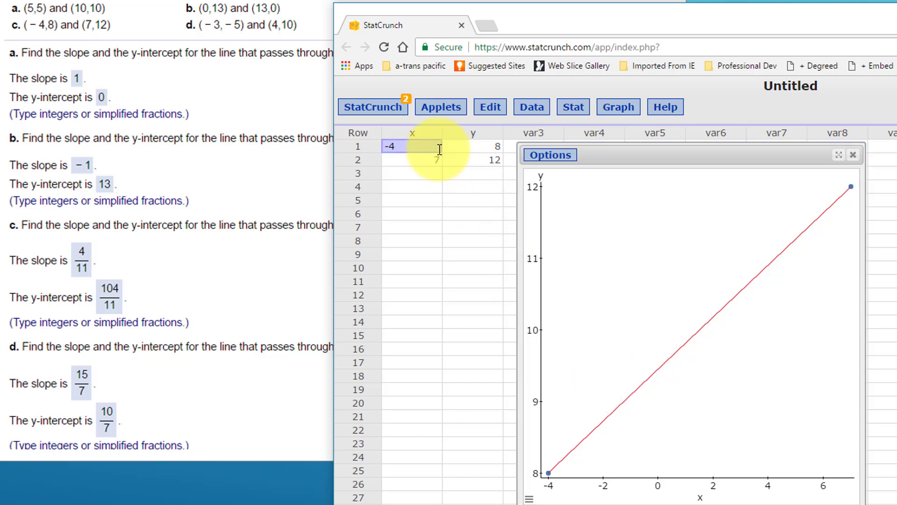
{"action": "type", "text": "-3"}
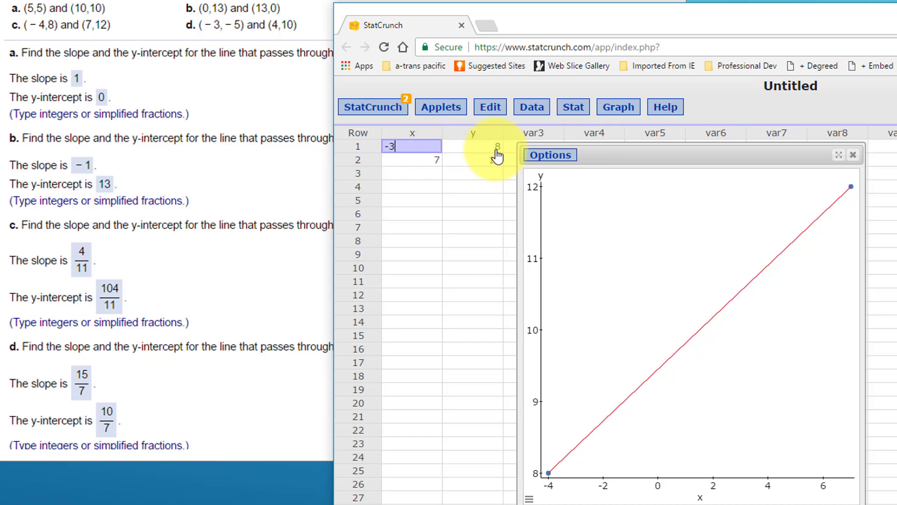
{"action": "left_click", "coordinate": [496, 146]}
{"action": "type", "text": "-5"}
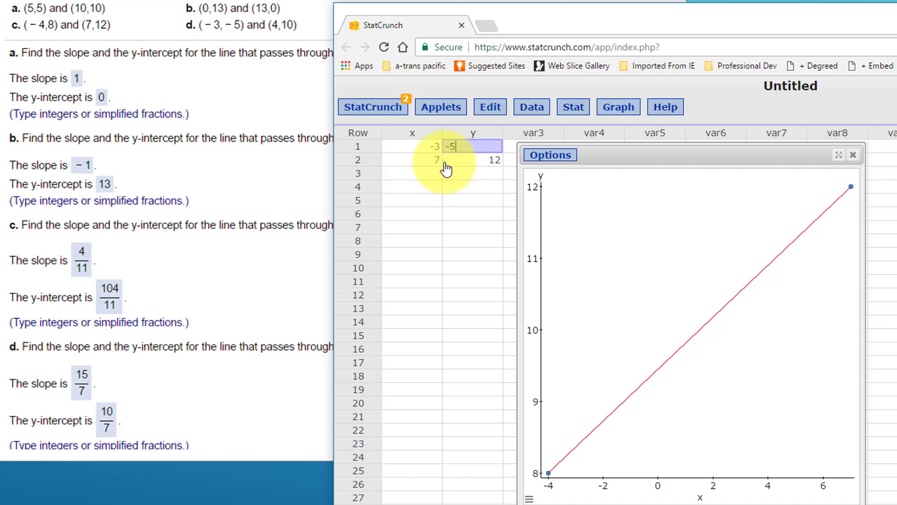
{"action": "left_click", "coordinate": [430, 160]}
{"action": "key", "text": "BackSpace"}
{"action": "type", "text": "4"}
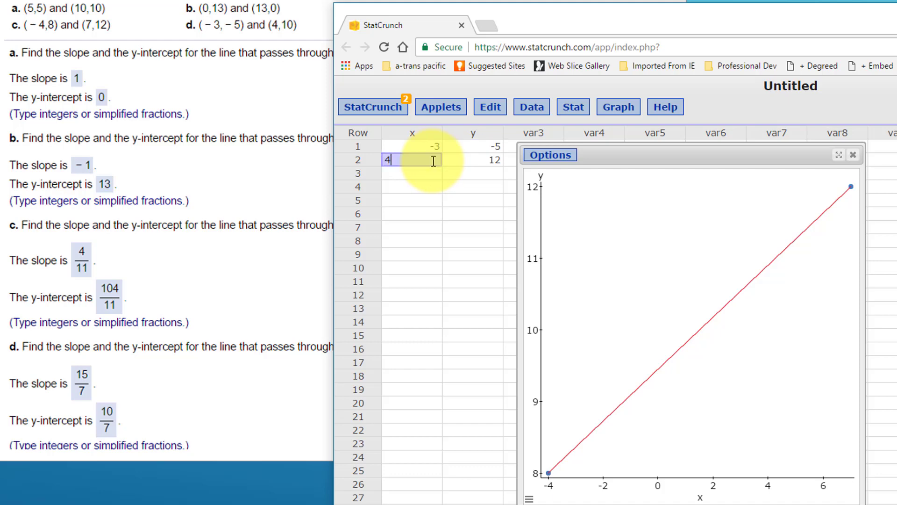
{"action": "left_click", "coordinate": [499, 160]}
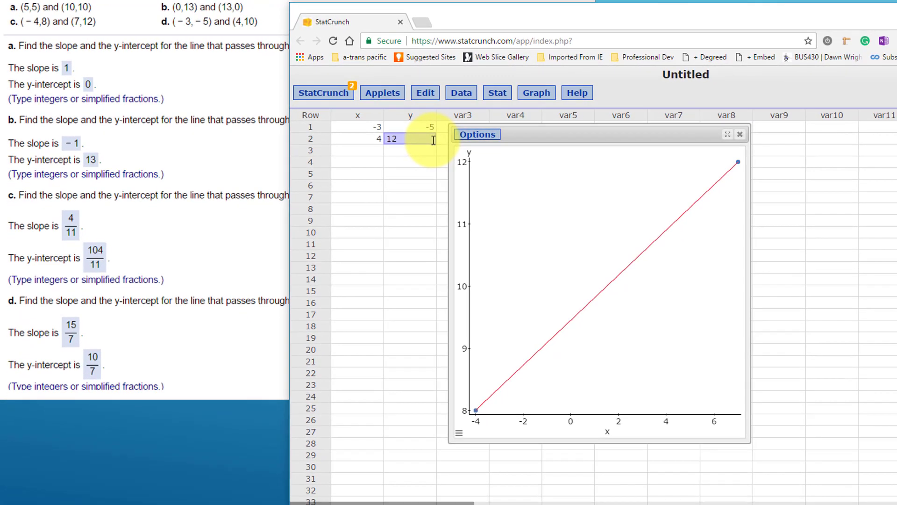
{"action": "key", "text": "BackSpace"}
{"action": "key", "text": "BackSpace"}
{"action": "type", "text": "10"}
{"action": "left_click", "coordinate": [478, 135]}
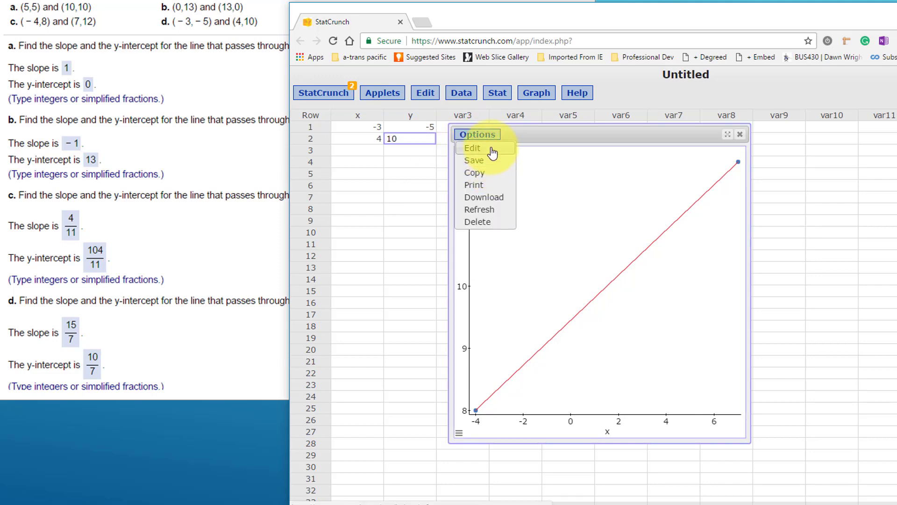
Step: Recompute the plot and read the fitted line y = 1.4285714 + 2.1428571*x
{"action": "left_click", "coordinate": [491, 149]}
{"action": "left_click", "coordinate": [800, 483]}
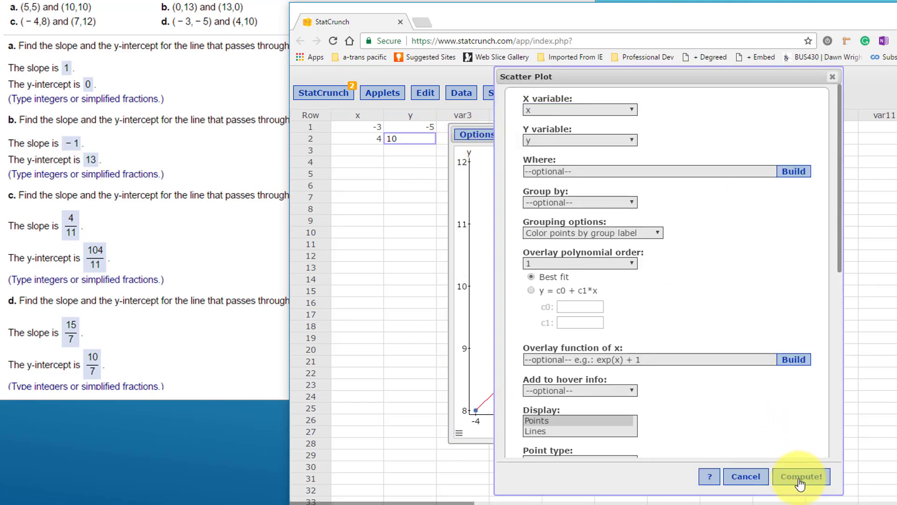
{"action": "left_click_drag", "start_coordinate": [734, 161], "coordinate": [584, 131]}
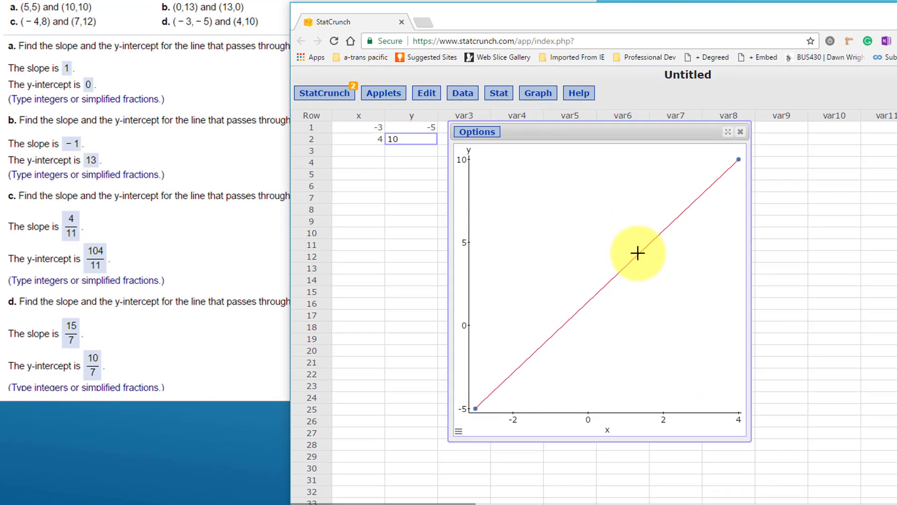
{"action": "mouse_move", "coordinate": [634, 254]}
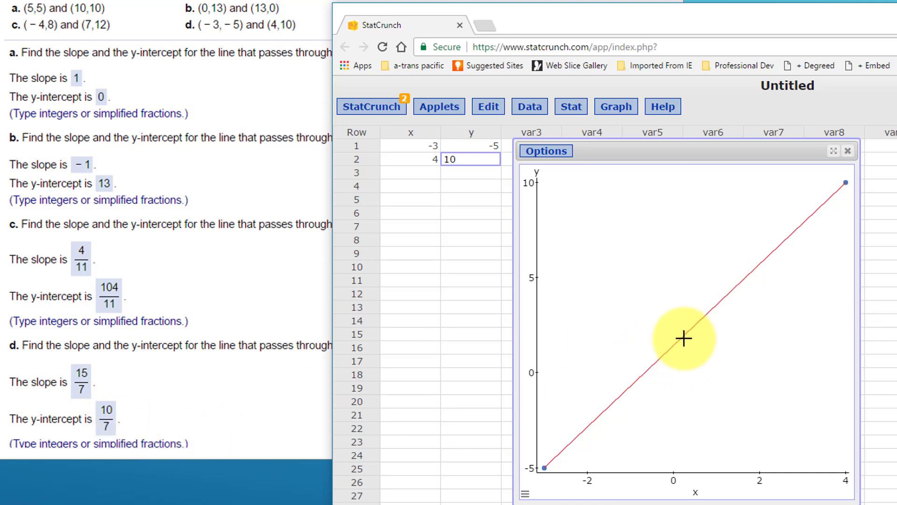
{"action": "mouse_move", "coordinate": [686, 333]}
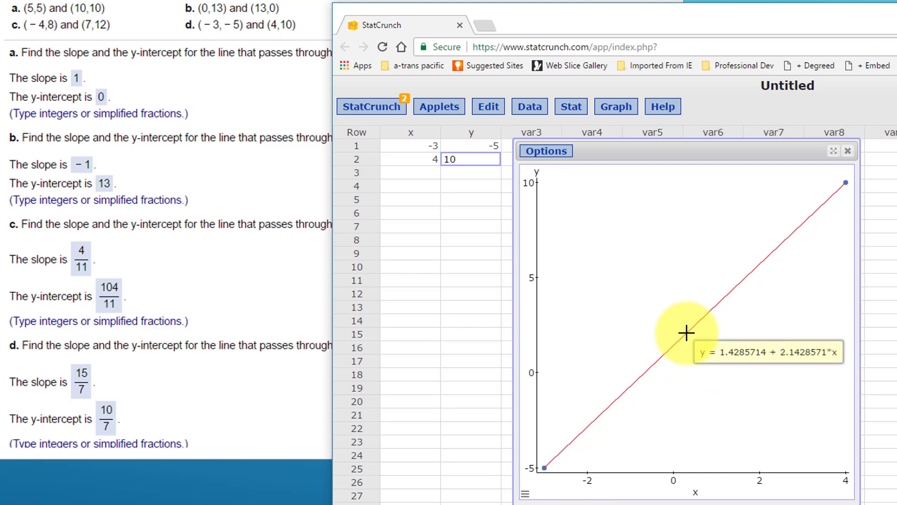